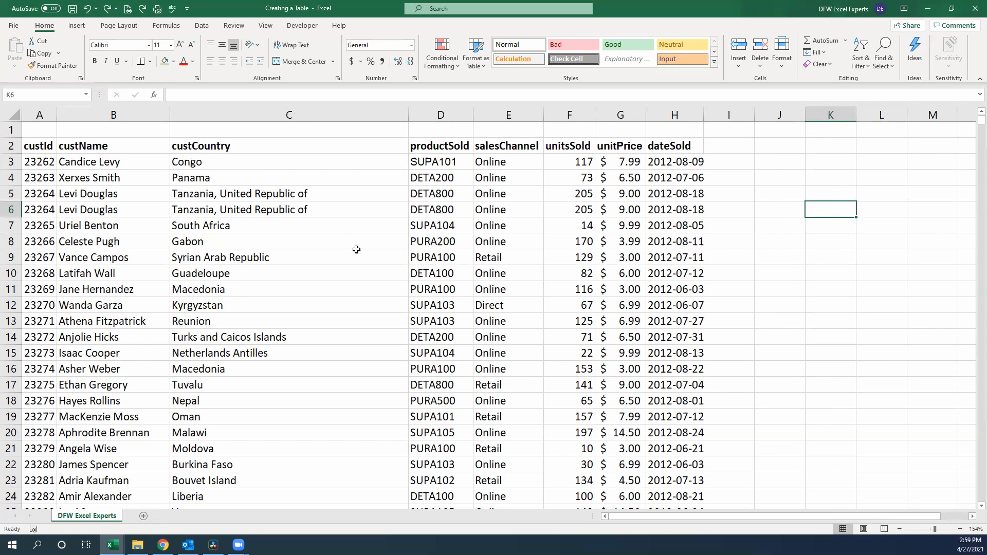
Step: Create a table with headers from the customer sales data in A2:H1001, and undo its creation
{"action": "left_click", "coordinate": [348, 279]}
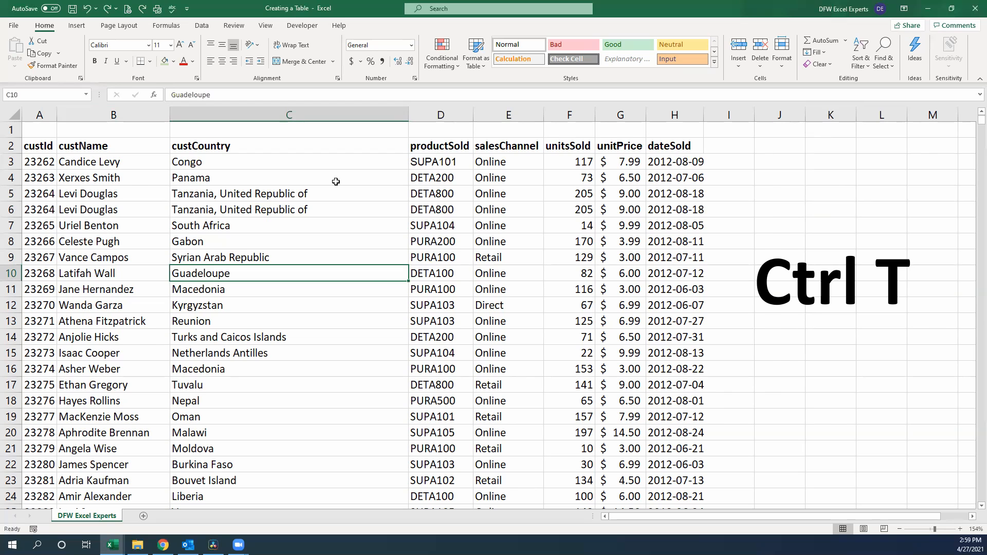
{"action": "key", "text": "ctrl+t"}
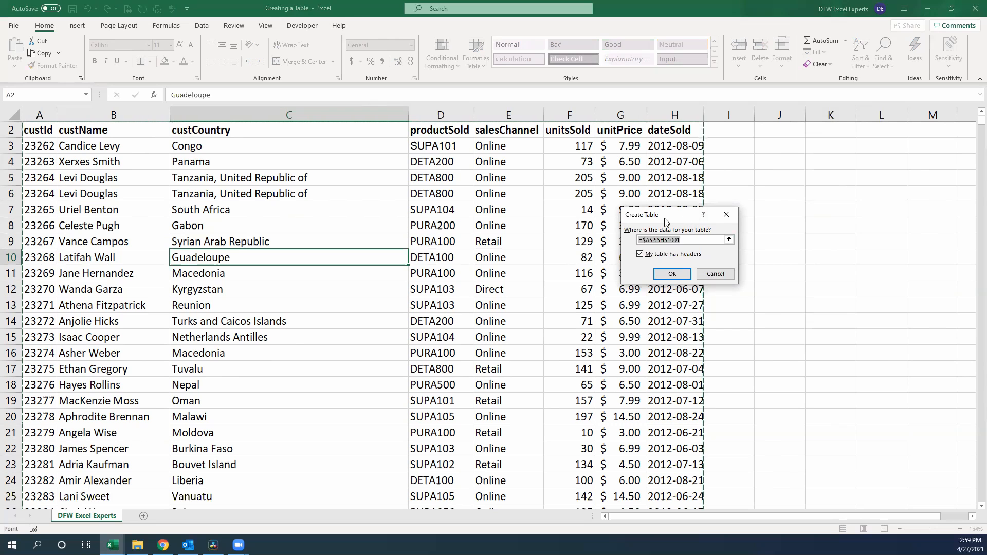
{"action": "left_click_drag", "start_coordinate": [685, 218], "coordinate": [346, 223]}
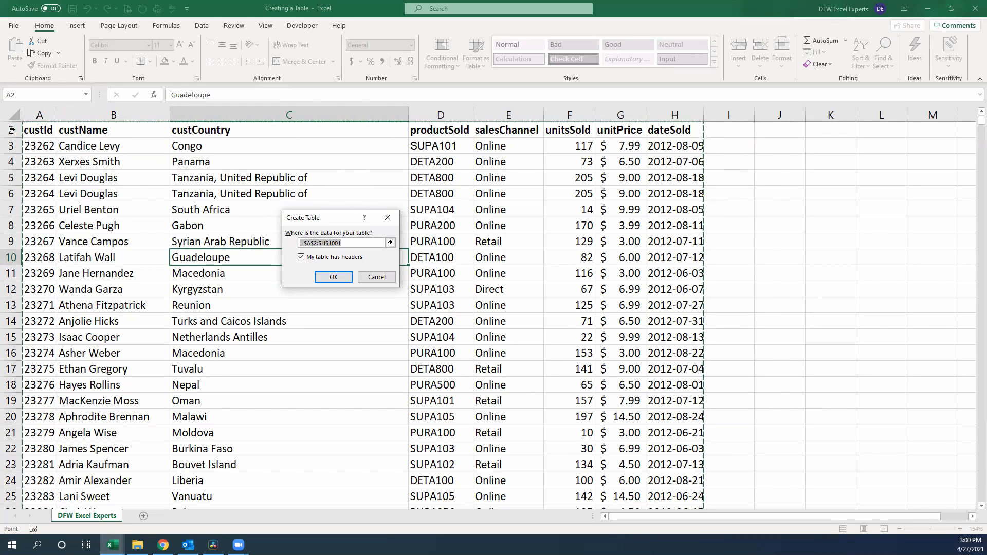
{"action": "left_click", "coordinate": [301, 258]}
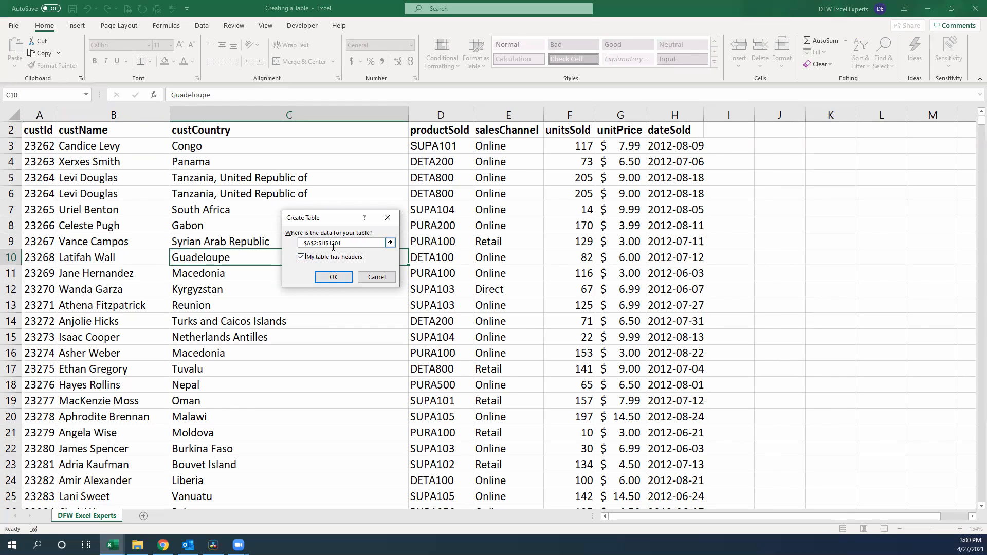
{"action": "left_click", "coordinate": [334, 278]}
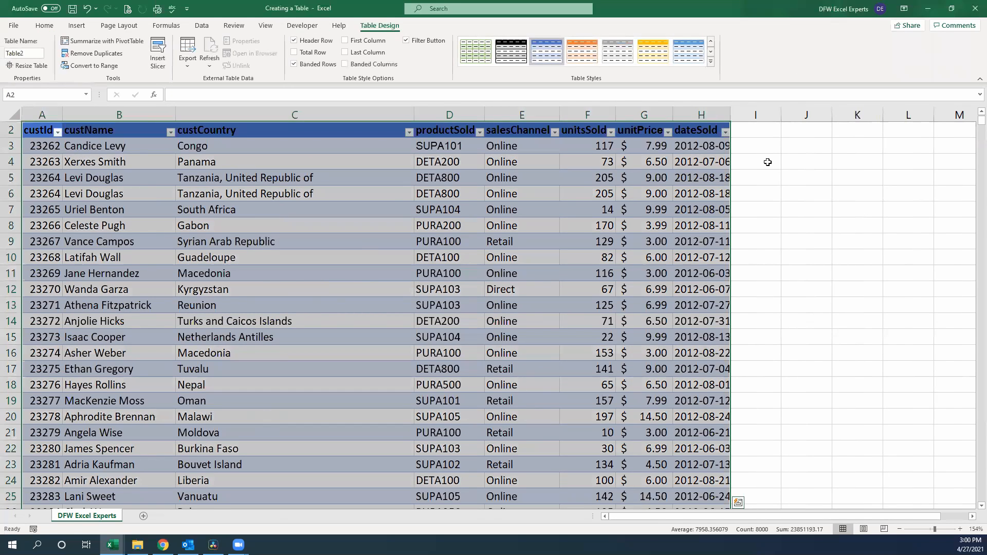
{"action": "key", "text": "ctrl+z"}
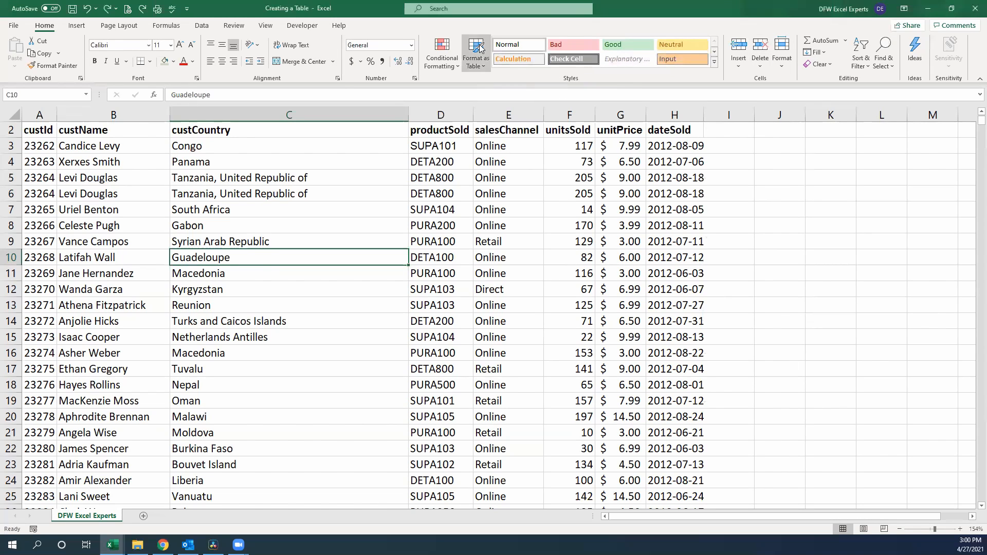
Step: Format the sales data in A2:H1001 as a table with headers in an orange medium style, and undo it
{"action": "left_click_drag", "start_coordinate": [279, 265], "coordinate": [252, 195]}
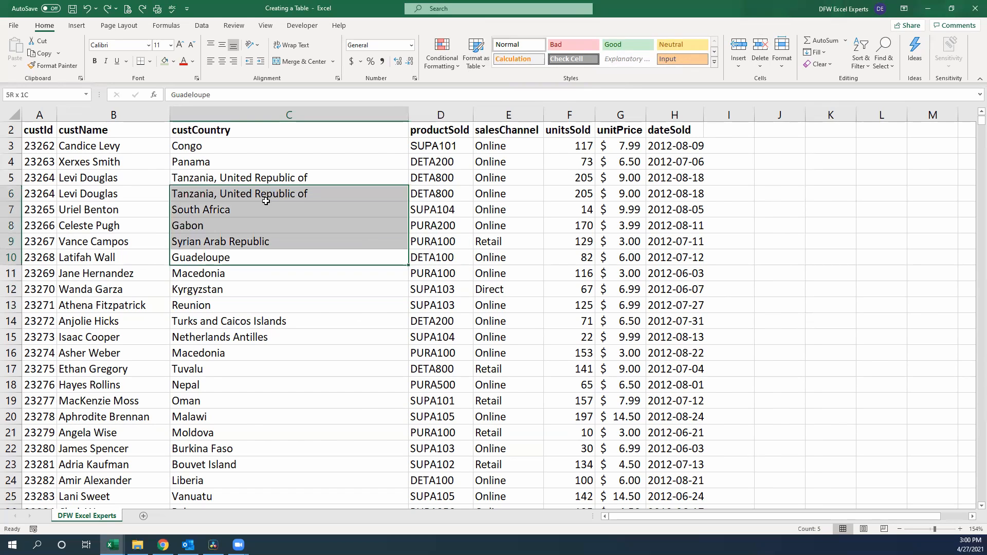
{"action": "left_click", "coordinate": [890, 211]}
{"action": "left_click", "coordinate": [266, 207]}
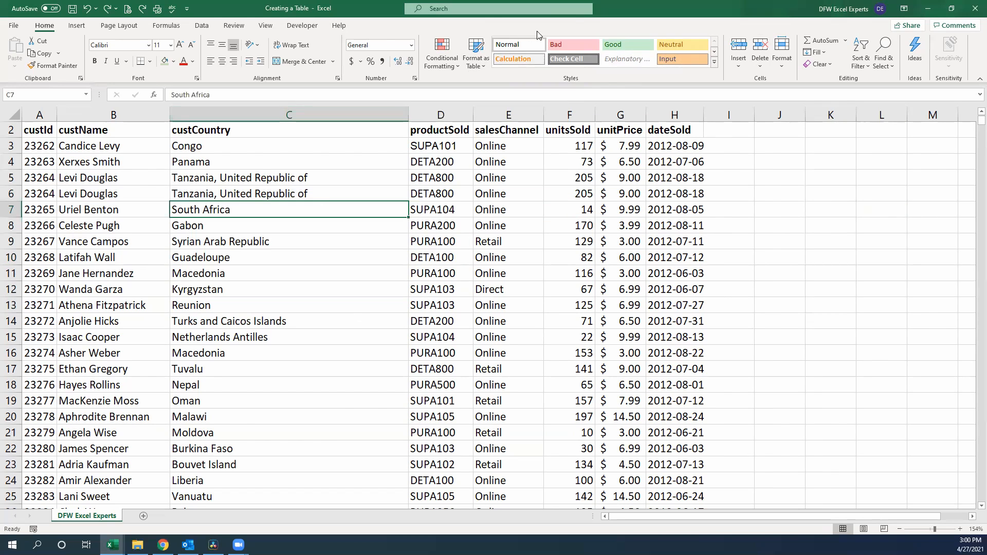
{"action": "left_click", "coordinate": [484, 53]}
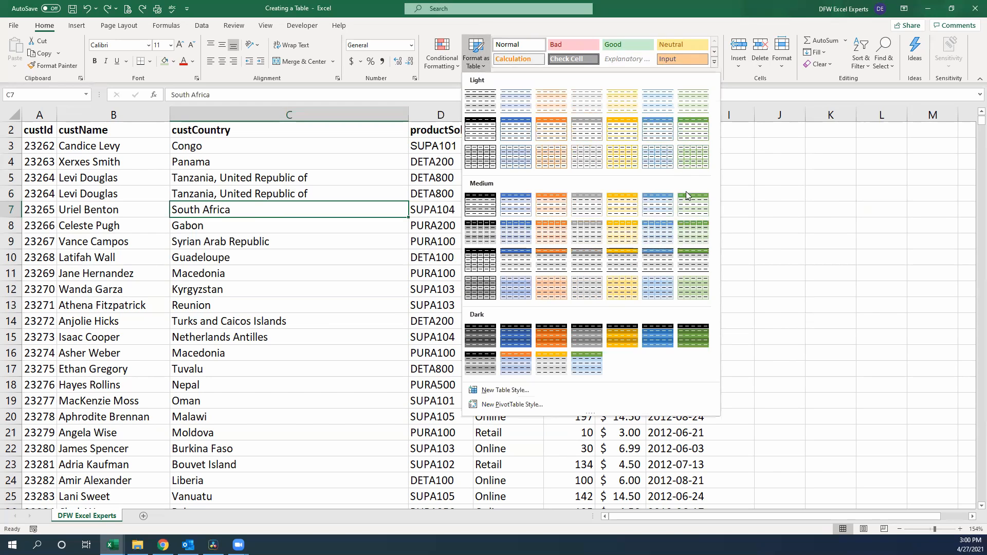
{"action": "left_click", "coordinate": [561, 211]}
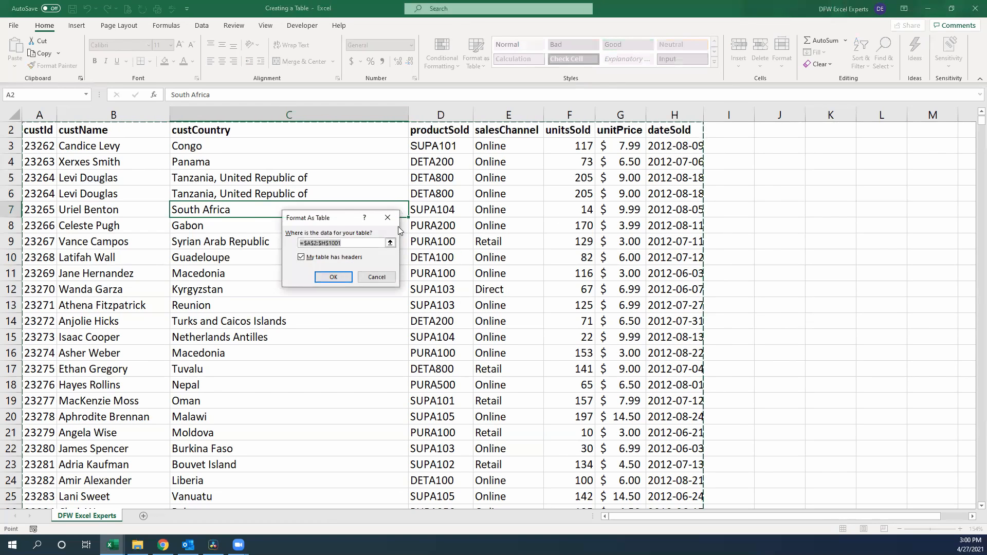
{"action": "left_click", "coordinate": [341, 277]}
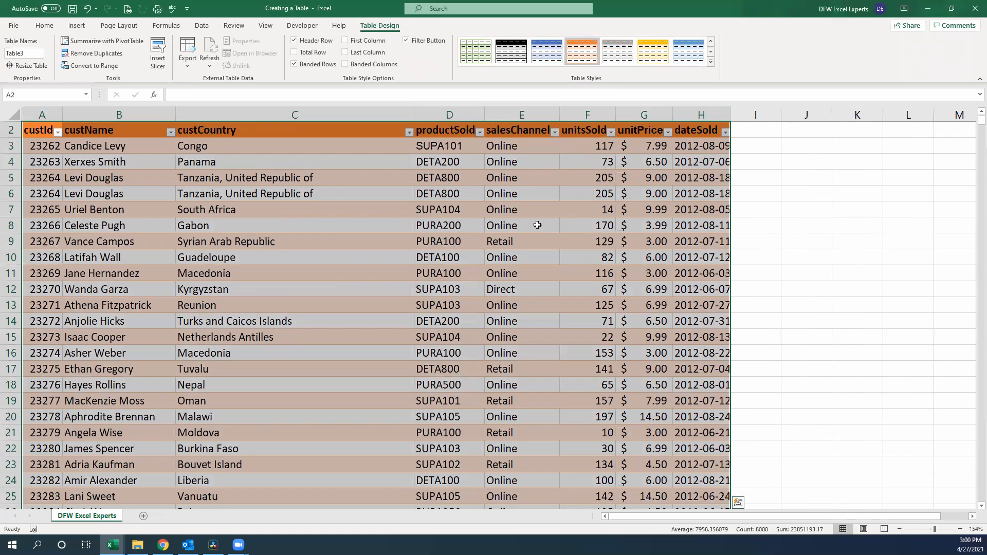
{"action": "key", "text": "ctrl+z"}
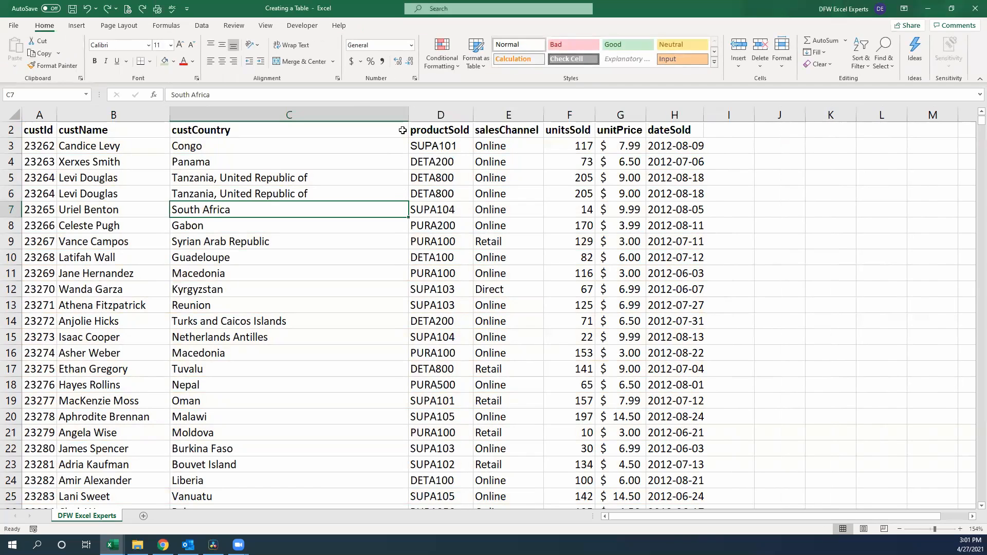
Step: Insert a table with headers over the sales data in A2:H1001
{"action": "left_click", "coordinate": [86, 28]}
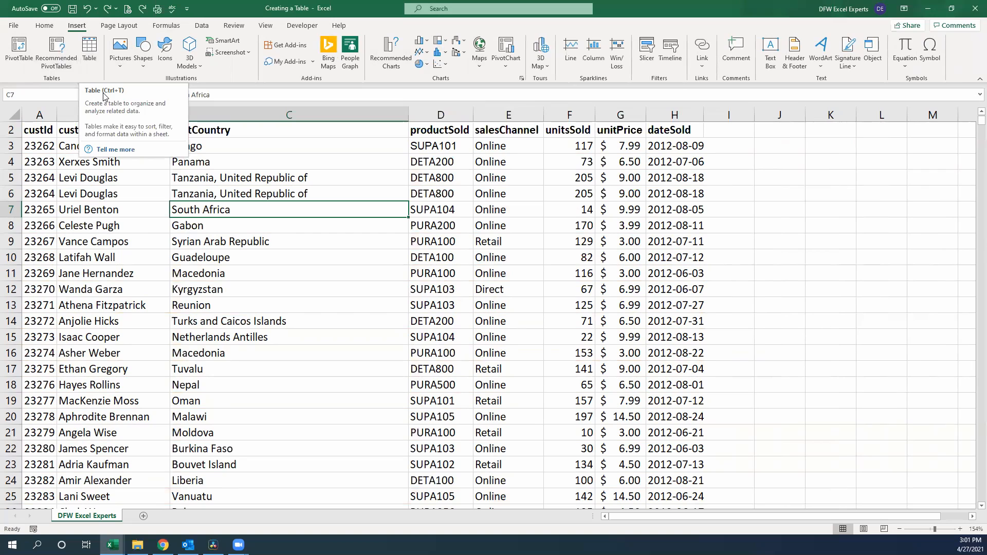
{"action": "left_click", "coordinate": [93, 62]}
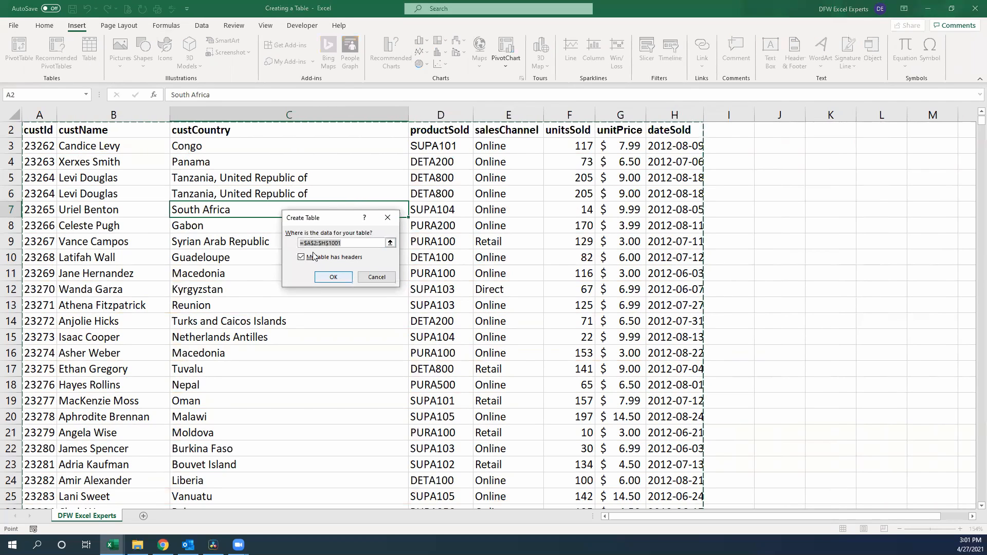
{"action": "left_click", "coordinate": [331, 276]}
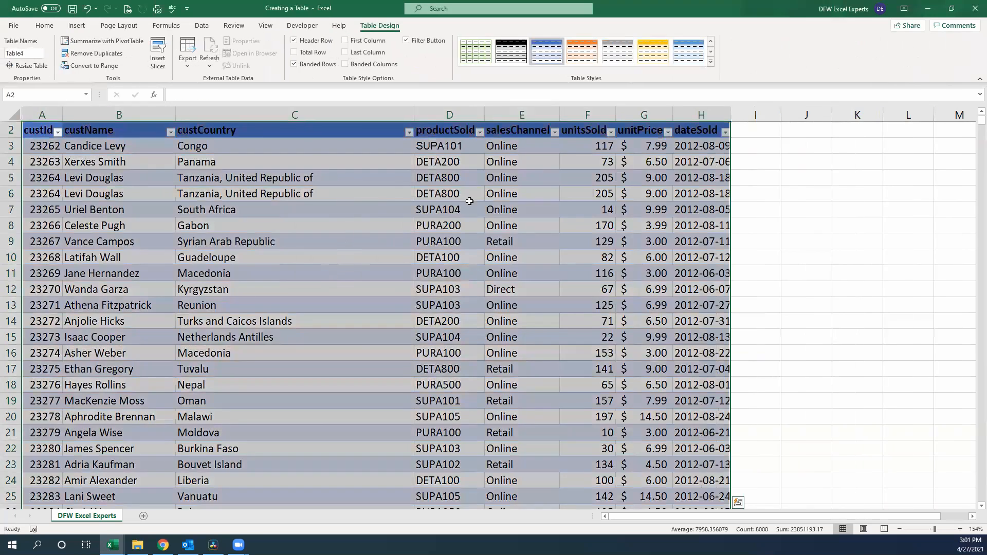
Step: Preview other table styles on the sales table, including a dark gold one, without applying any
{"action": "left_click", "coordinate": [289, 273]}
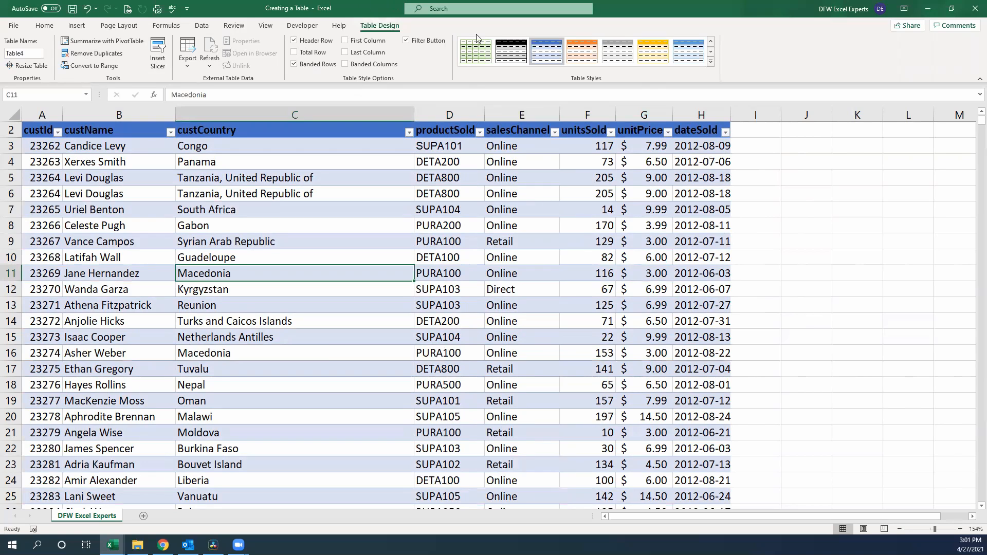
{"action": "left_click", "coordinate": [712, 63]}
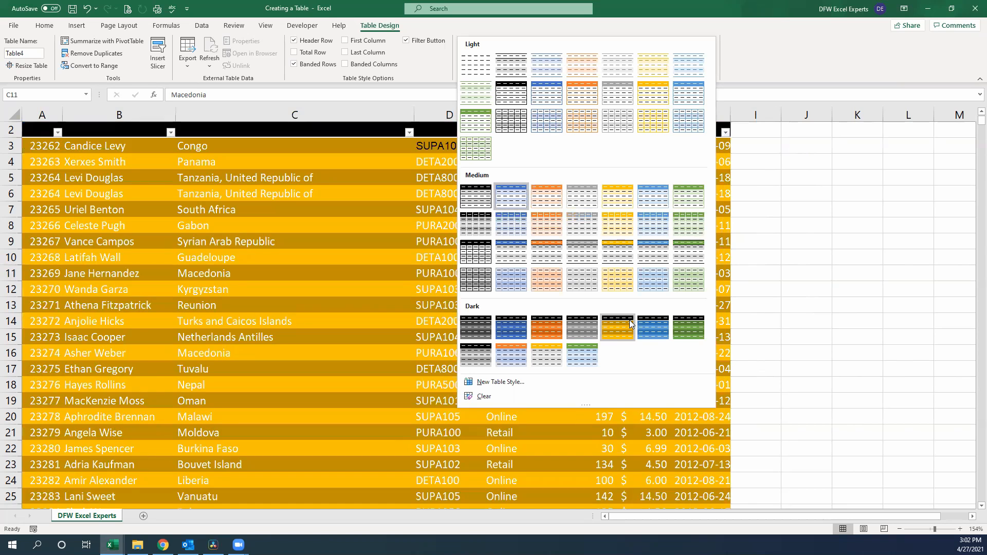
{"action": "key", "text": "Escape"}
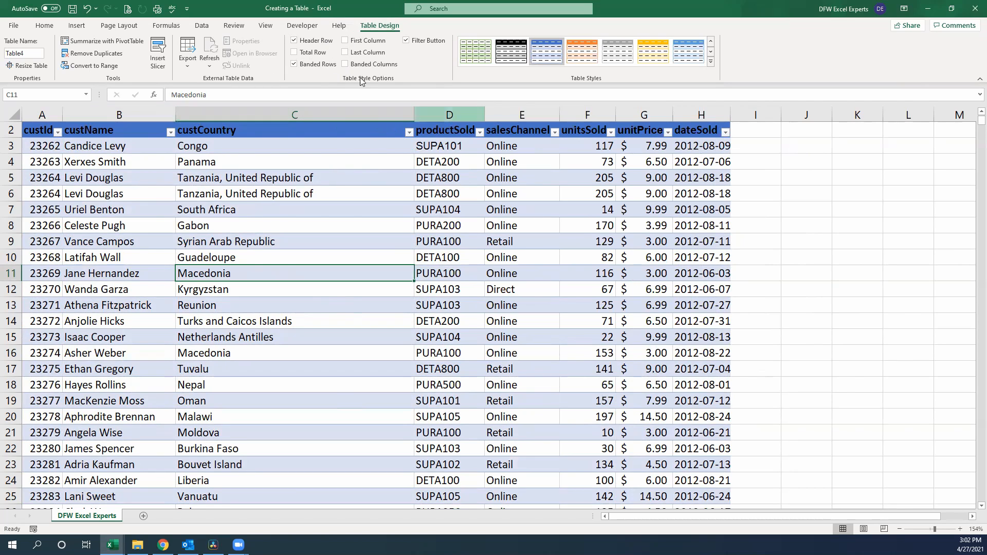
Step: Turn the table's header row off and back on, and look through the rows further down
{"action": "left_click", "coordinate": [294, 41]}
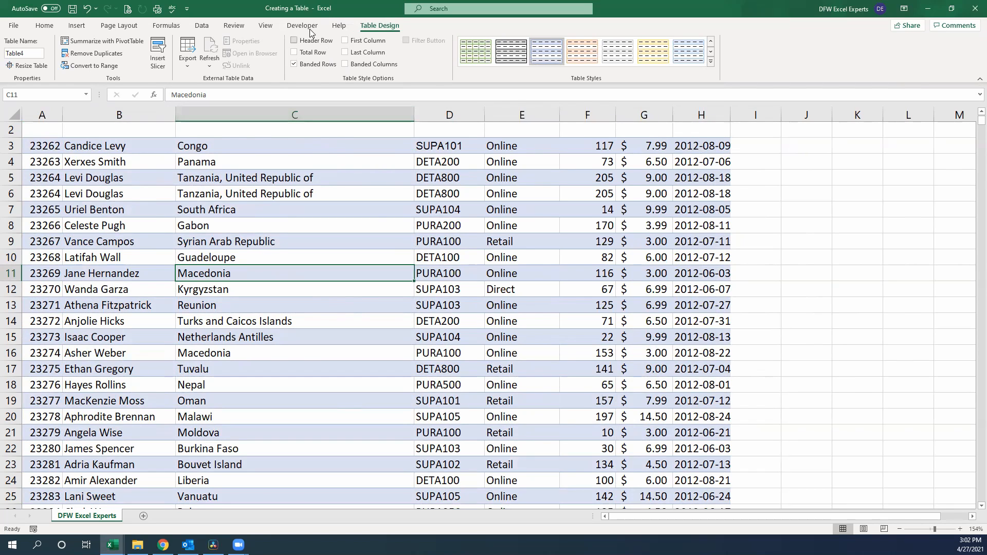
{"action": "left_click", "coordinate": [295, 41]}
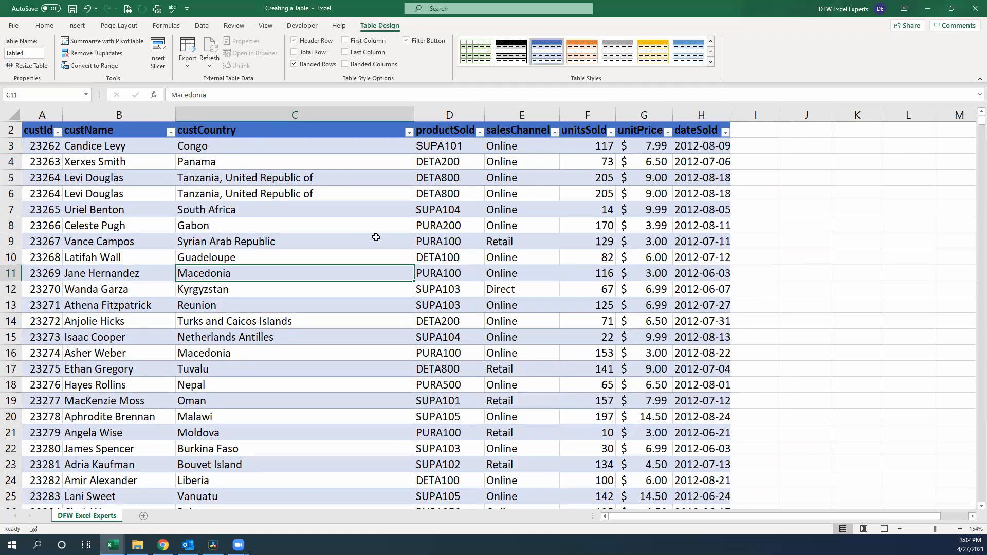
{"action": "scroll", "coordinate": [353, 232], "scroll_direction": "down", "scroll_amount": 17}
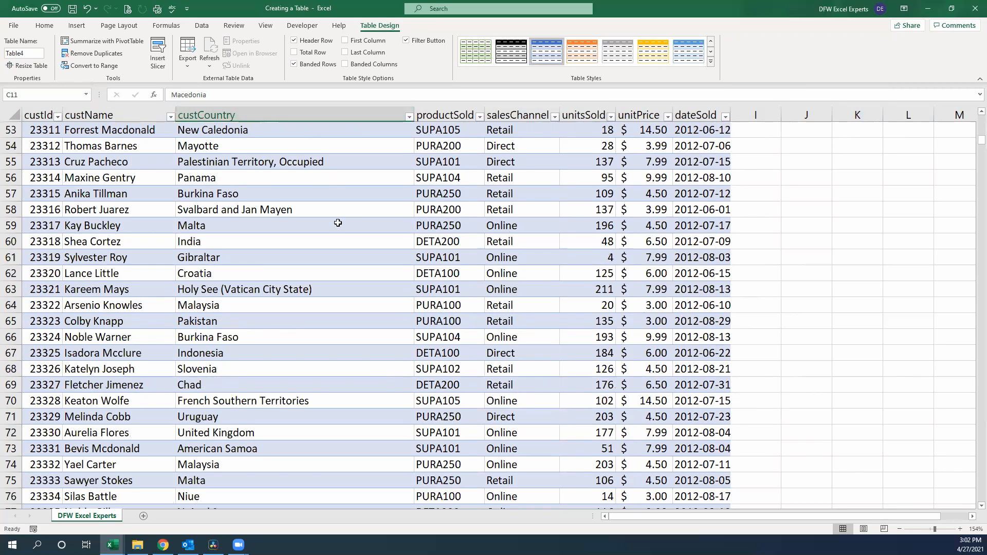
{"action": "scroll", "coordinate": [338, 223], "scroll_direction": "down", "scroll_amount": 14}
{"action": "scroll", "coordinate": [310, 223], "scroll_direction": "down", "scroll_amount": 4}
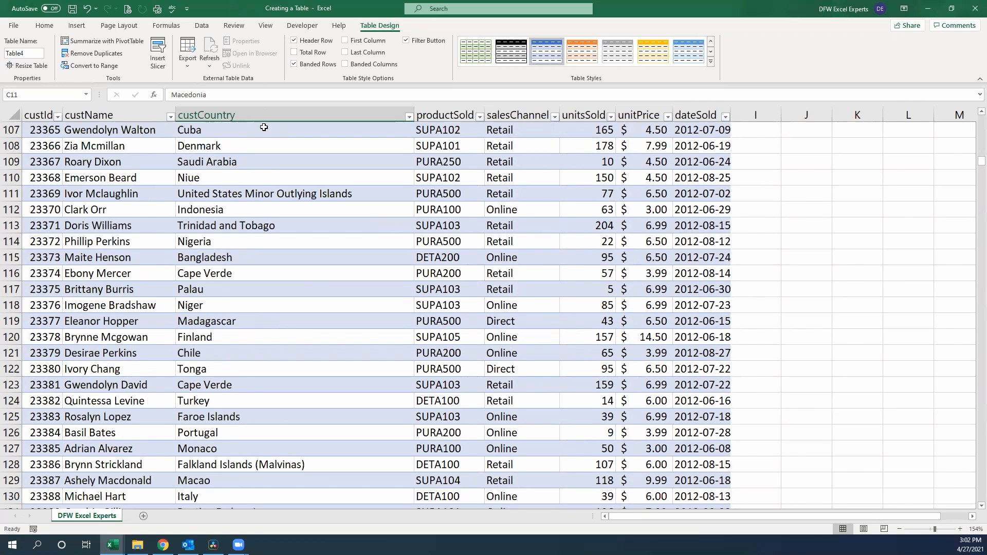
Step: Try the First Column and Last Column emphasis on the table, and turn both off again
{"action": "scroll", "coordinate": [263, 257], "scroll_direction": "up", "scroll_amount": 20}
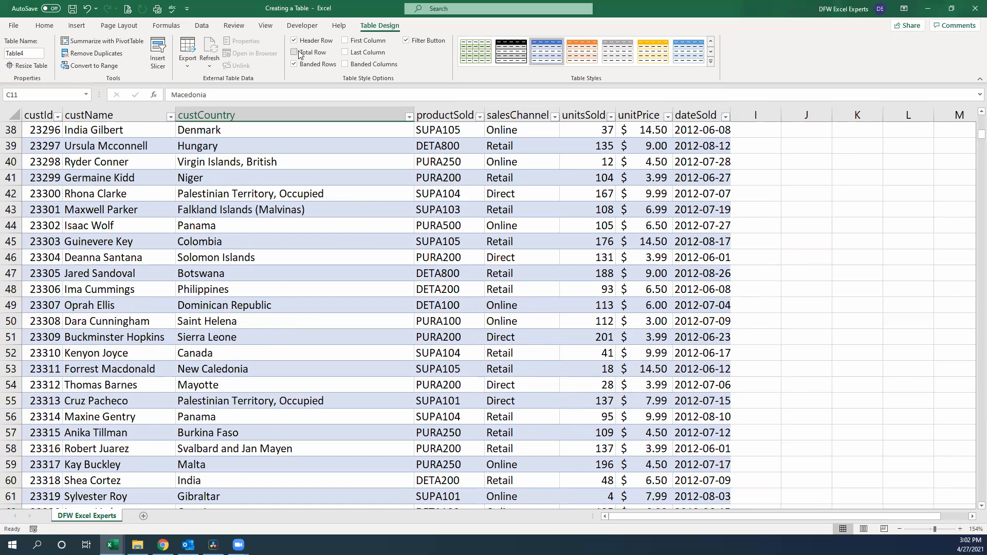
{"action": "left_click", "coordinate": [346, 40]}
{"action": "scroll", "coordinate": [344, 54], "scroll_direction": "up", "scroll_amount": 12}
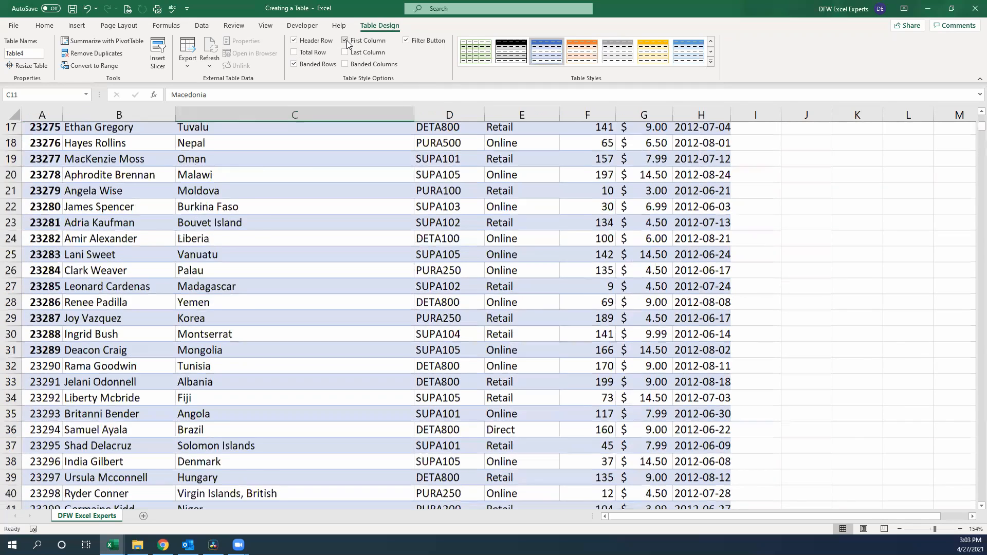
{"action": "left_click", "coordinate": [346, 52]}
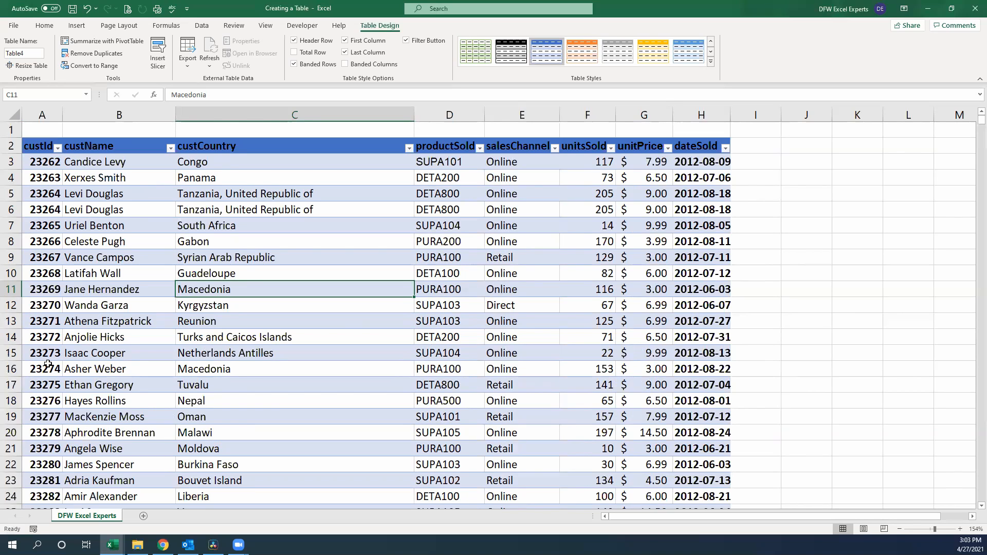
{"action": "left_click", "coordinate": [345, 52]}
{"action": "left_click", "coordinate": [345, 41]}
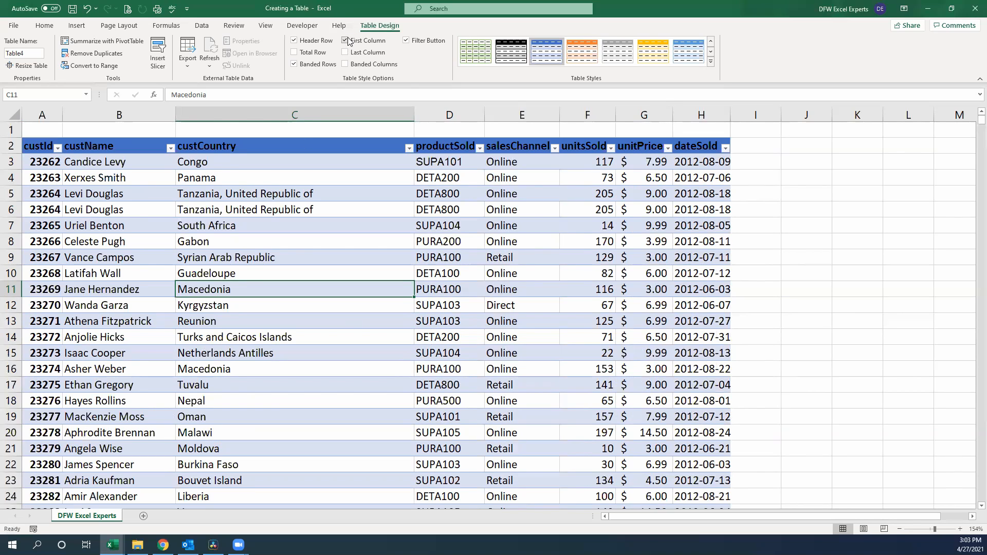
Step: Turn off the table's banded rows, and try banded columns before switching them off again
{"action": "left_click", "coordinate": [294, 64]}
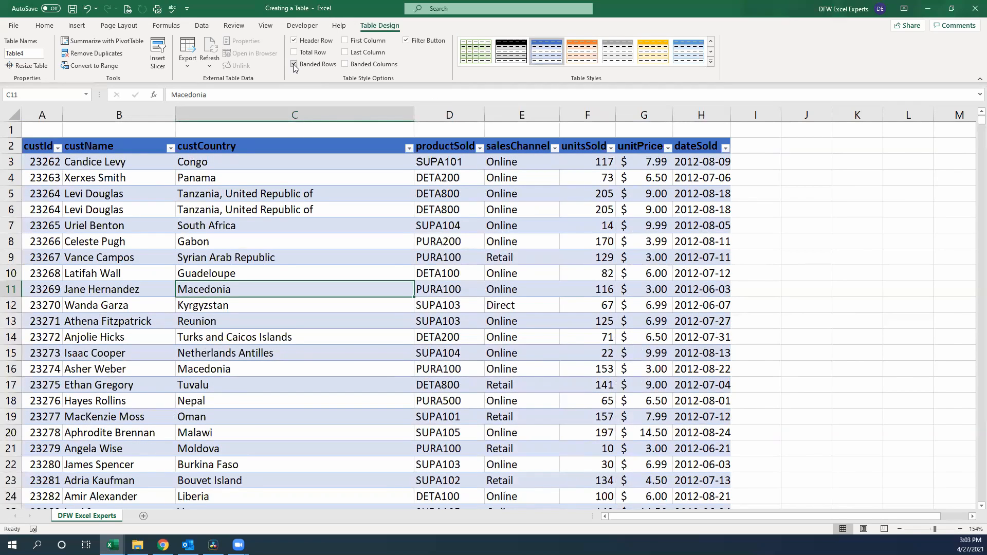
{"action": "left_click", "coordinate": [294, 64]}
{"action": "left_click", "coordinate": [344, 64]}
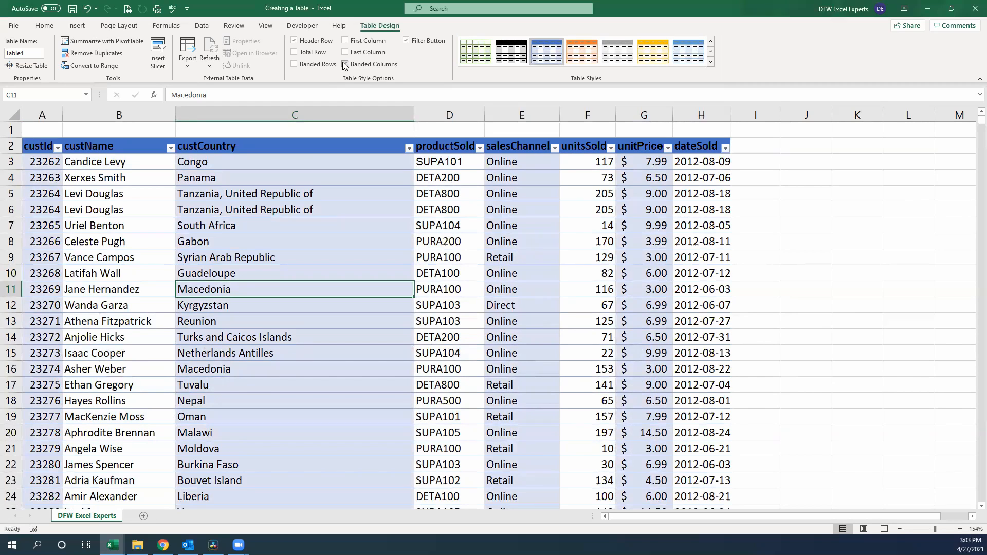
{"action": "left_click", "coordinate": [345, 65]}
Step: Check the custCountry column's filter options, and hide the filter buttons in the table's header row
{"action": "left_click", "coordinate": [406, 40]}
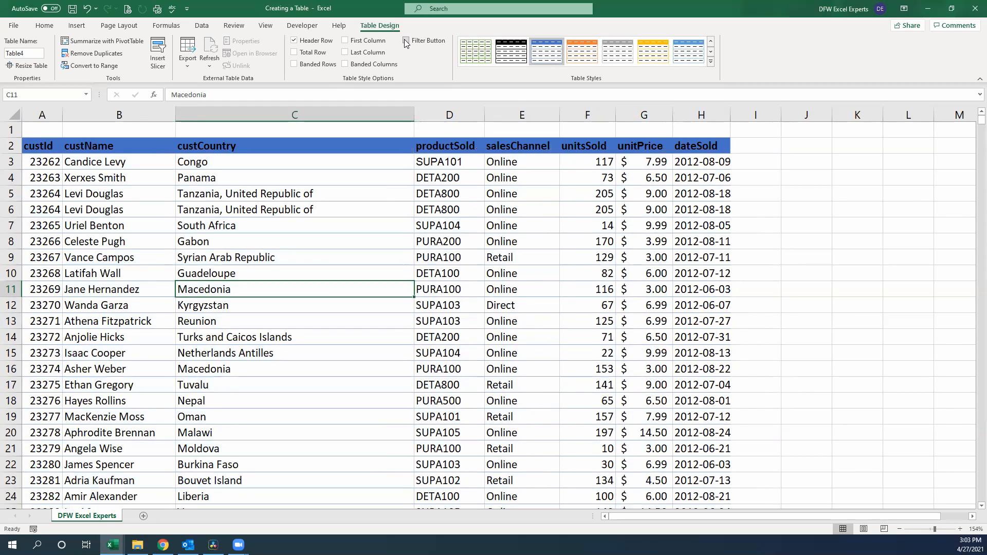
{"action": "left_click", "coordinate": [407, 41]}
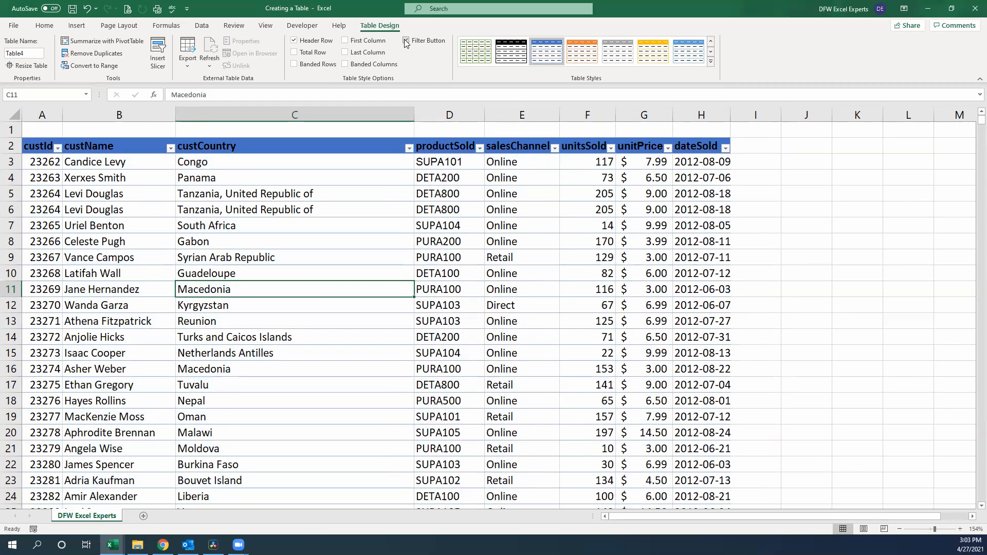
{"action": "left_click", "coordinate": [409, 149]}
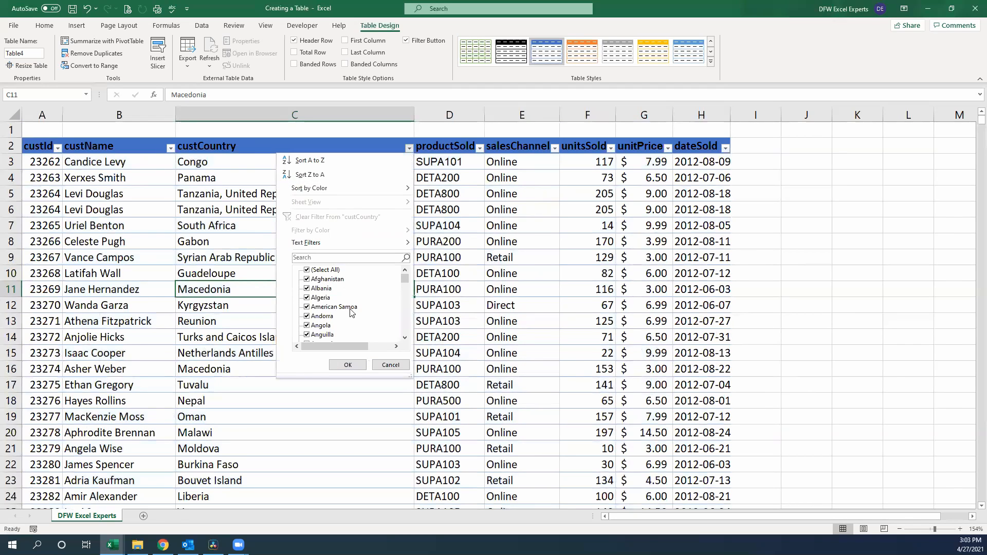
{"action": "left_click", "coordinate": [406, 40]}
{"action": "left_click", "coordinate": [406, 40]}
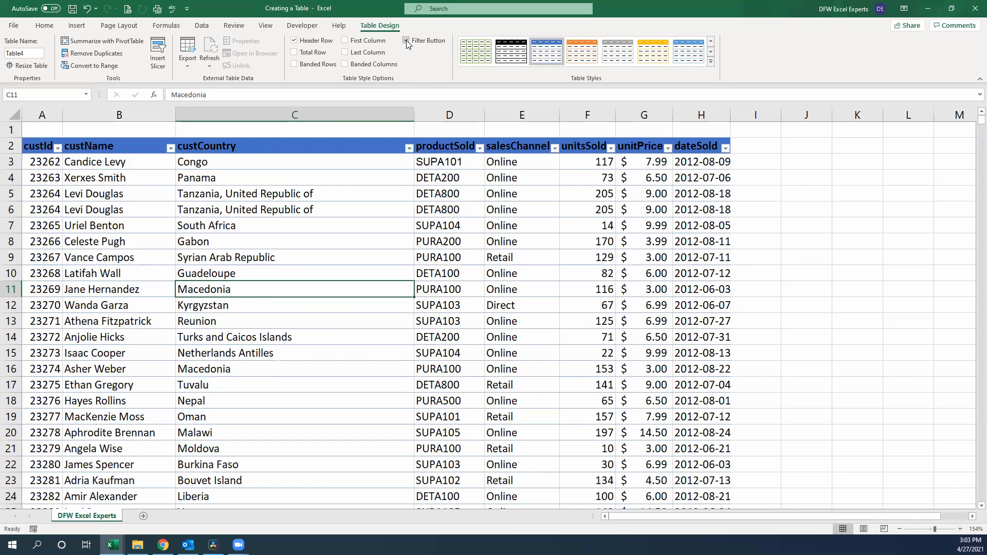
{"action": "left_click", "coordinate": [407, 40]}
{"action": "left_click", "coordinate": [406, 40]}
{"action": "left_click", "coordinate": [407, 40]}
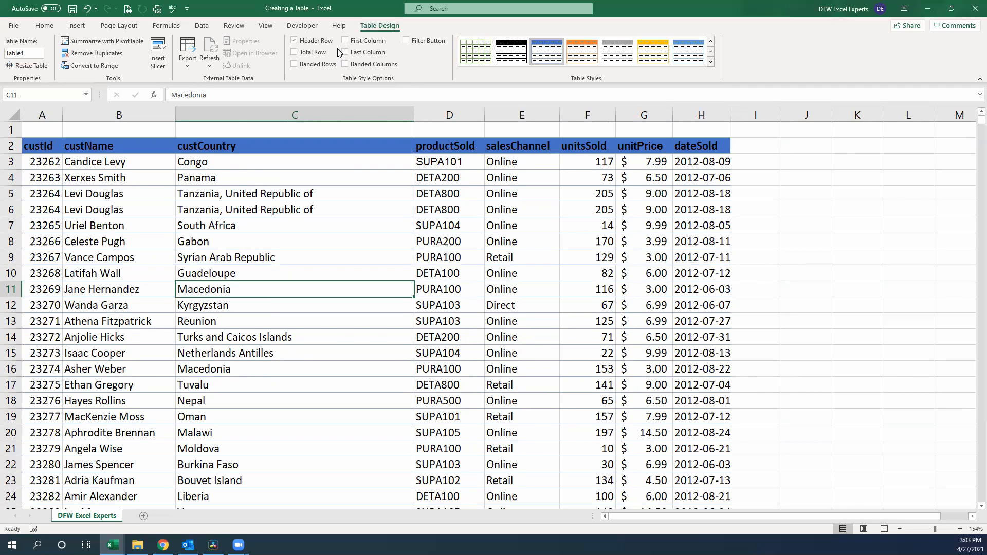
Step: Turn on the table's total row and set the dateSold column's total to None
{"action": "left_click", "coordinate": [313, 52]}
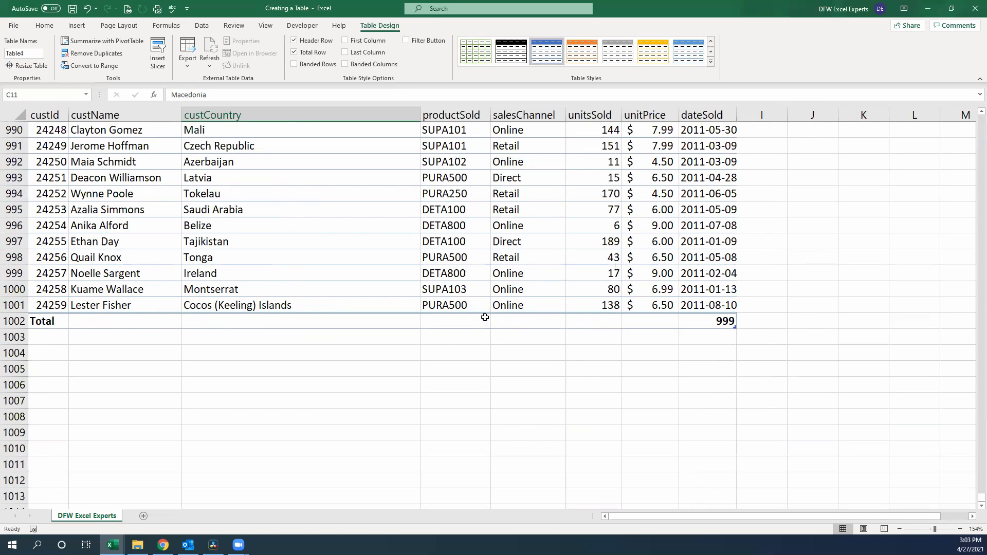
{"action": "left_click", "coordinate": [729, 323]}
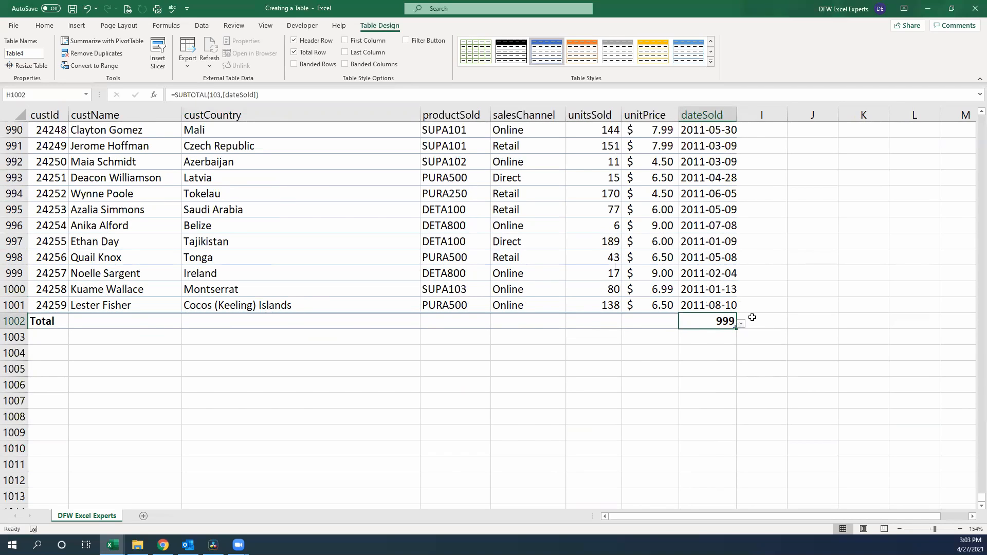
{"action": "left_click", "coordinate": [741, 324]}
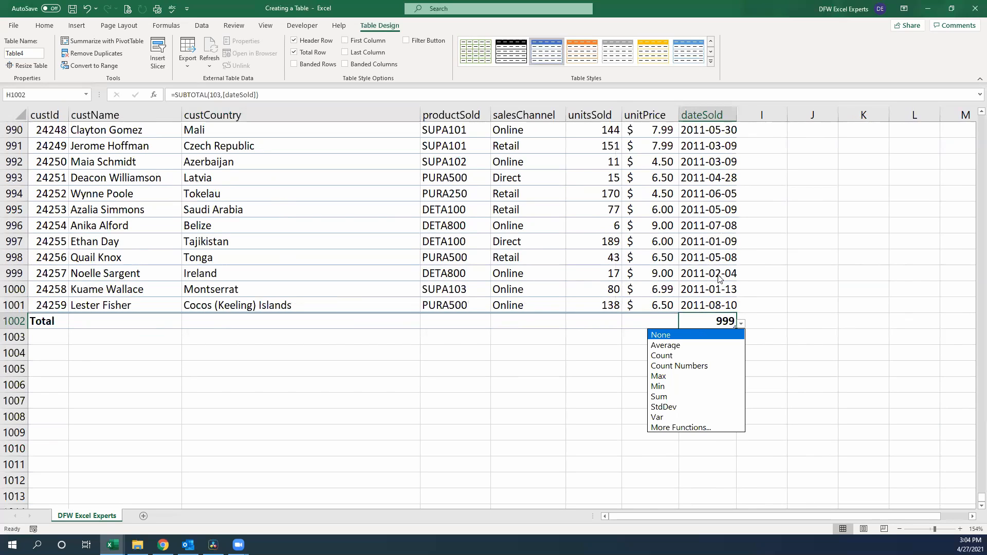
{"action": "left_click", "coordinate": [694, 338]}
Step: Show the Average of the unitPrice column in the total row
{"action": "left_click", "coordinate": [659, 320]}
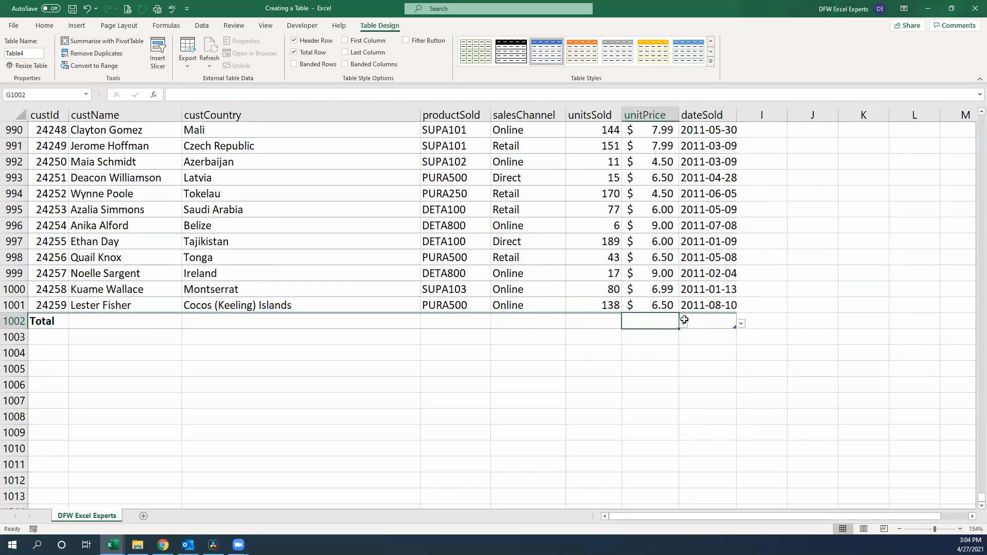
{"action": "left_click", "coordinate": [684, 324]}
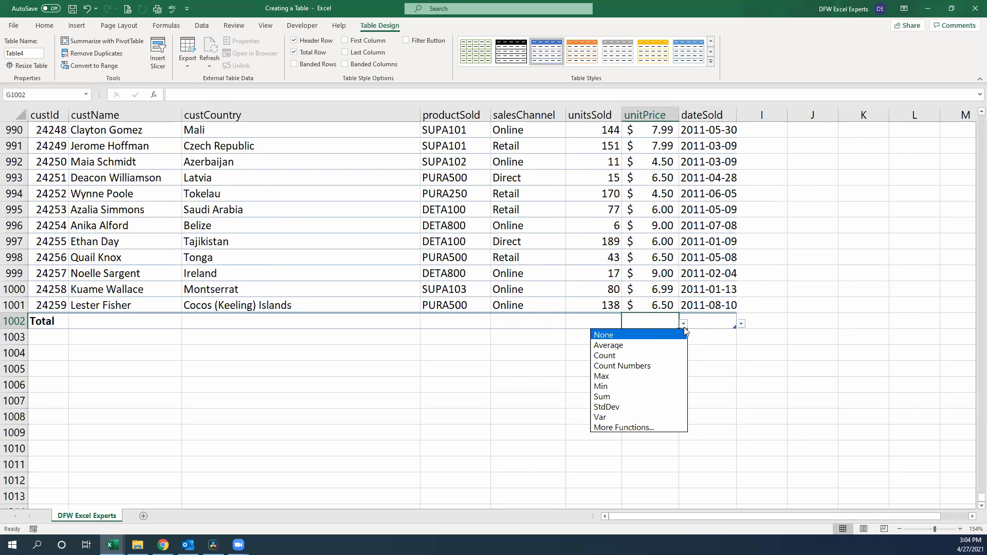
{"action": "left_click", "coordinate": [654, 345]}
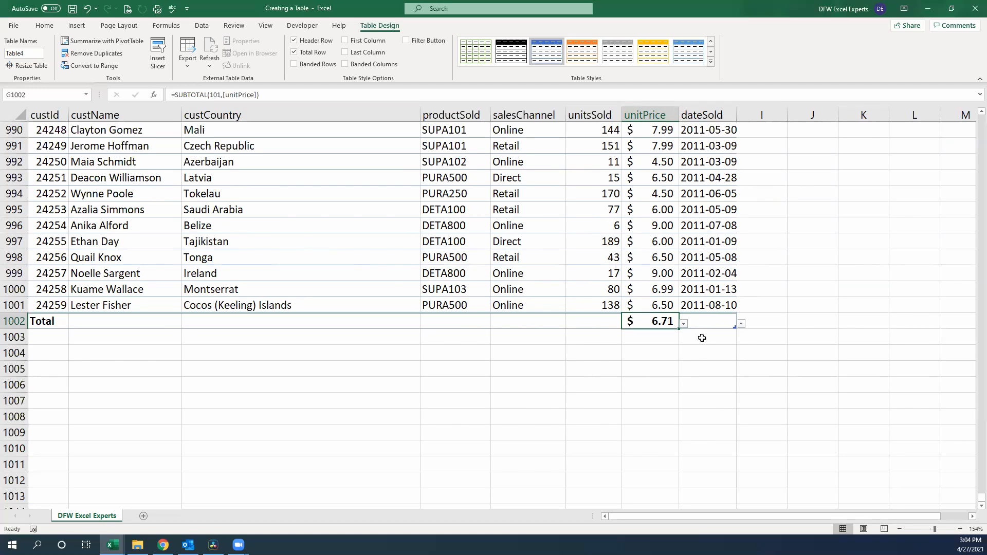
Step: Set the unitPrice column's total to Sum and widen the column so the figure fits
{"action": "left_click", "coordinate": [684, 324]}
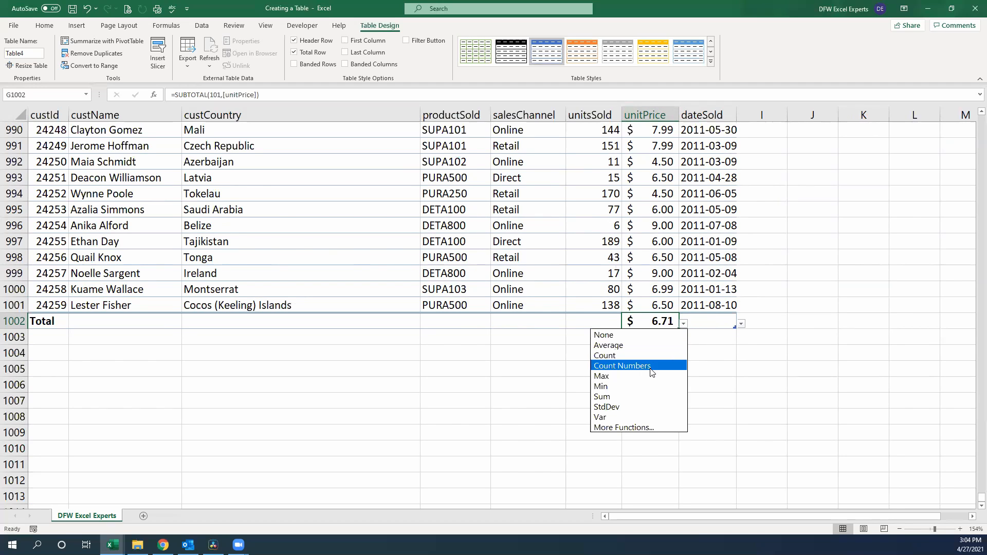
{"action": "left_click", "coordinate": [650, 397]}
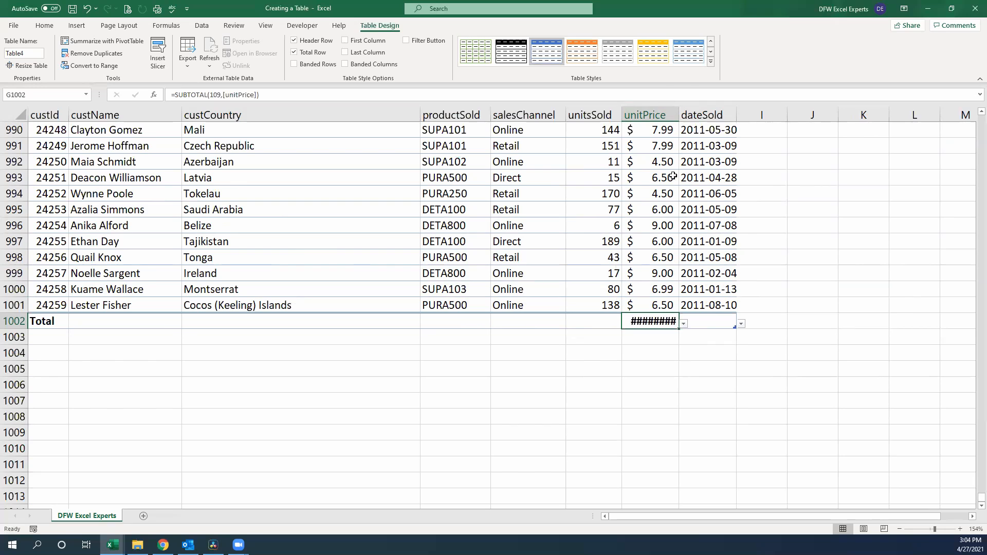
{"action": "left_click_drag", "start_coordinate": [678, 108], "coordinate": [714, 108]}
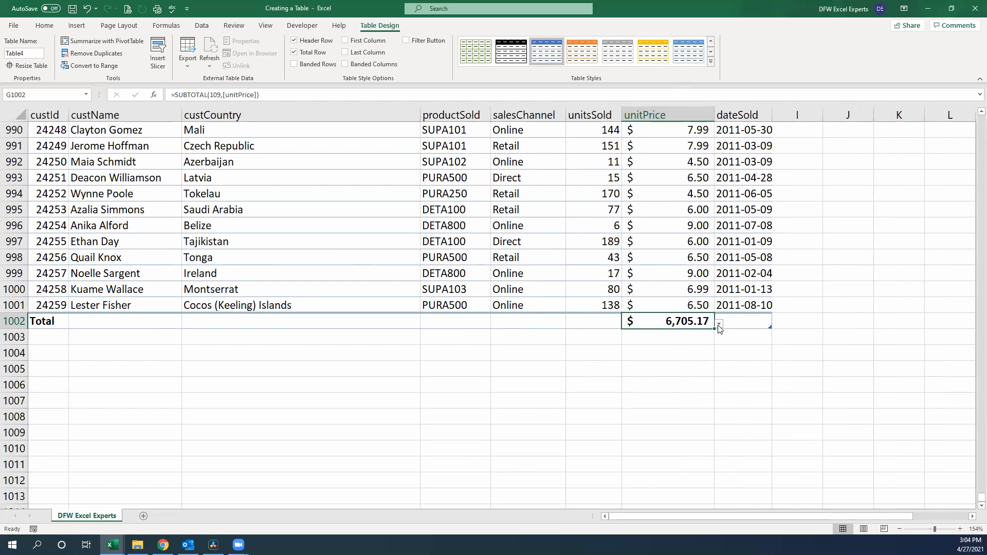
Step: Check the functions offered for the unitsSold total without choosing one, and look through the table's last rows
{"action": "left_click", "coordinate": [584, 322]}
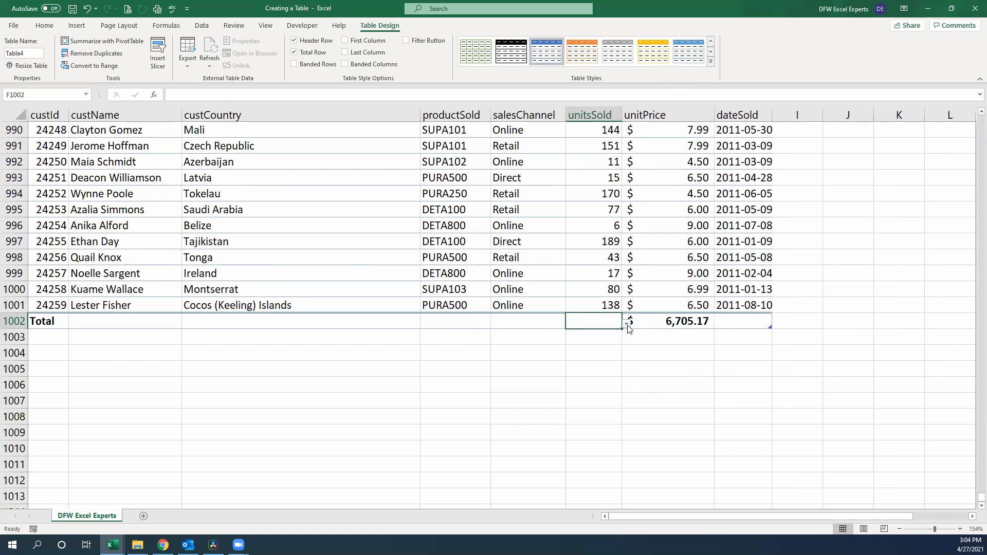
{"action": "left_click", "coordinate": [627, 324]}
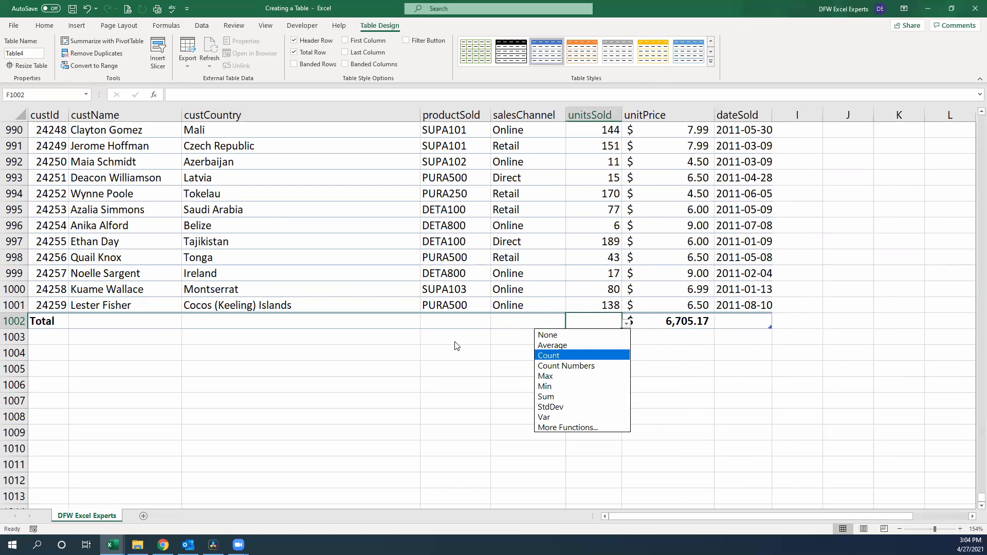
{"action": "key", "text": "Escape"}
{"action": "scroll", "coordinate": [221, 363], "scroll_direction": "up", "scroll_amount": 2}
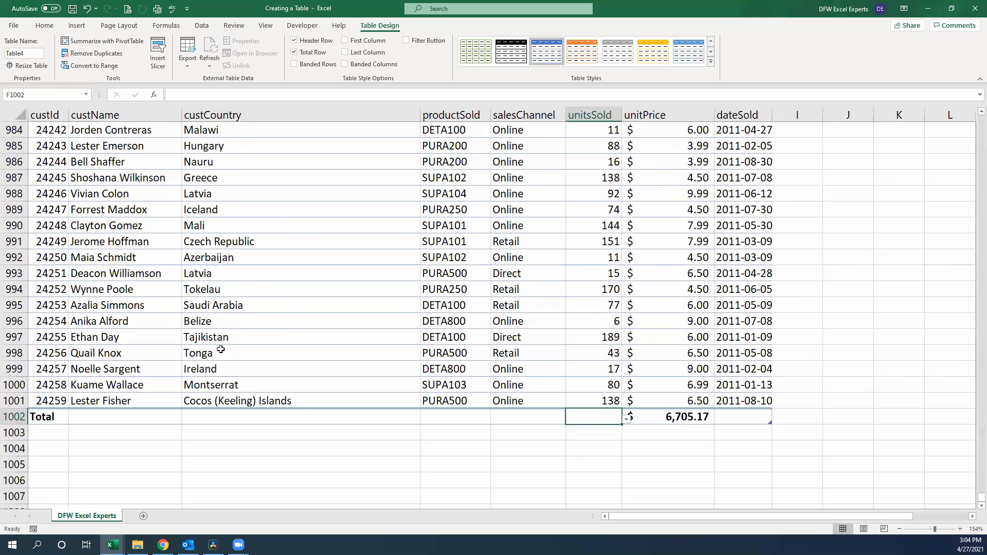
{"action": "scroll", "coordinate": [232, 328], "scroll_direction": "up", "scroll_amount": 4}
{"action": "scroll", "coordinate": [295, 335], "scroll_direction": "down", "scroll_amount": 8}
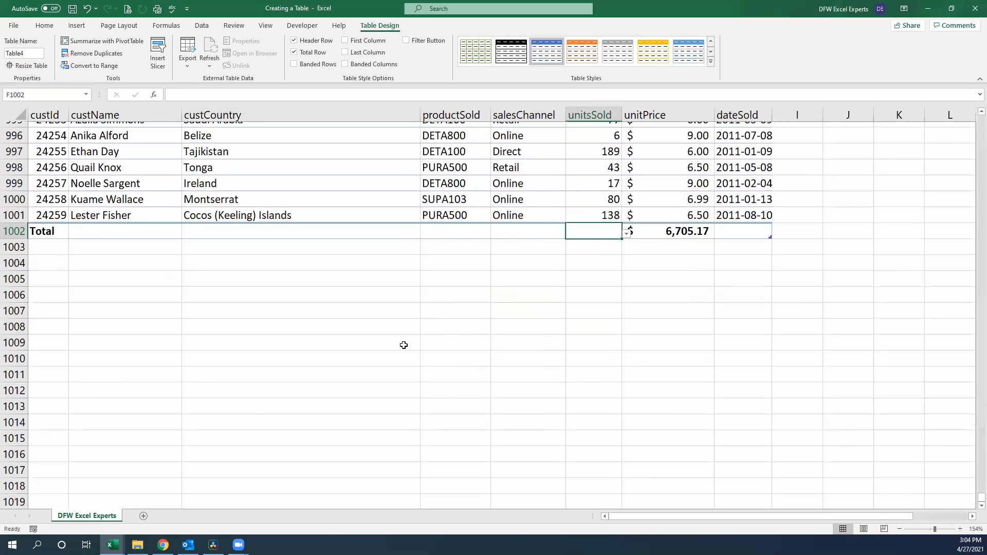
{"action": "scroll", "coordinate": [403, 344], "scroll_direction": "up", "scroll_amount": 4}
{"action": "scroll", "coordinate": [404, 345], "scroll_direction": "up", "scroll_amount": 2}
{"action": "left_click", "coordinate": [411, 305]}
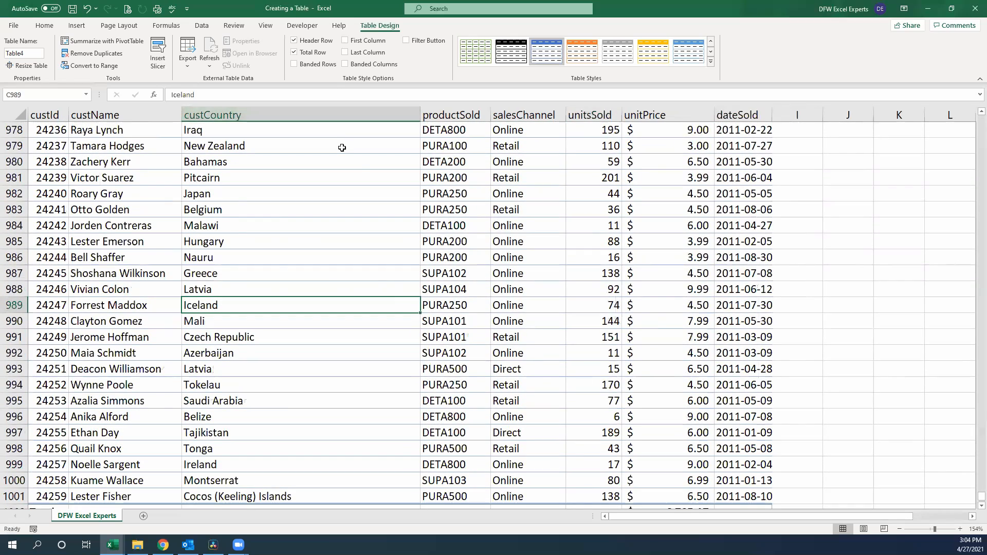